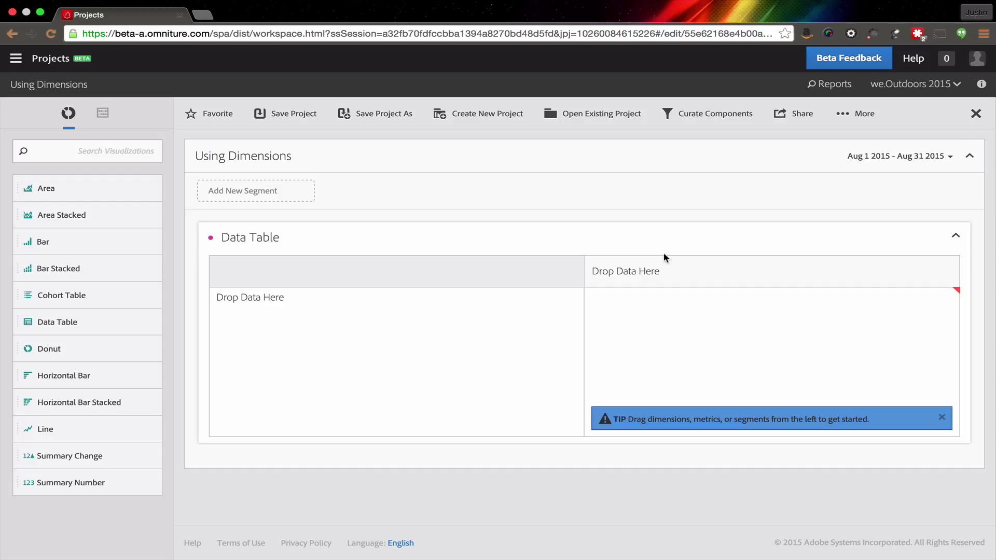
Step: Add Internal Search Term (evar1) as the table's rows, listing 586 terms with Occurrences
left_click(103, 114)
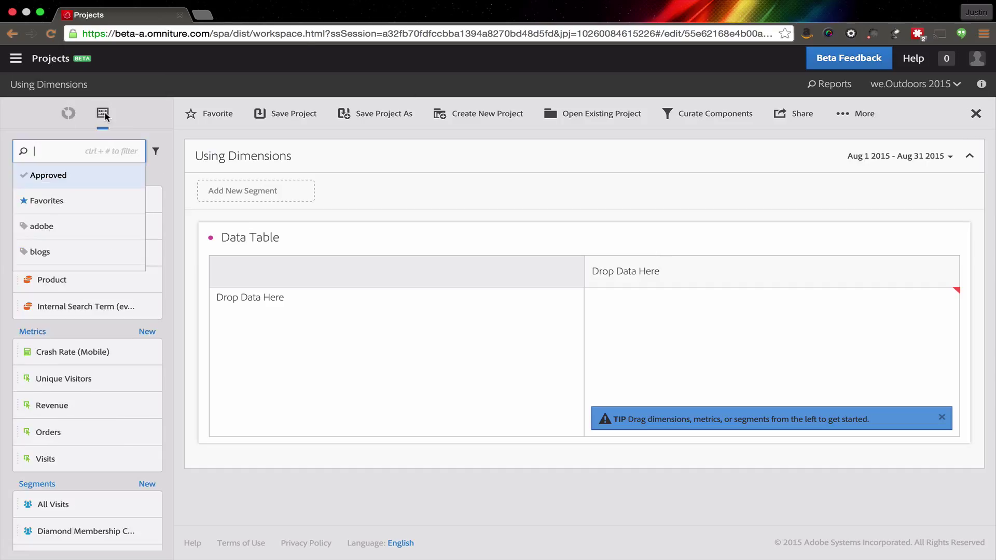
left_click(104, 115)
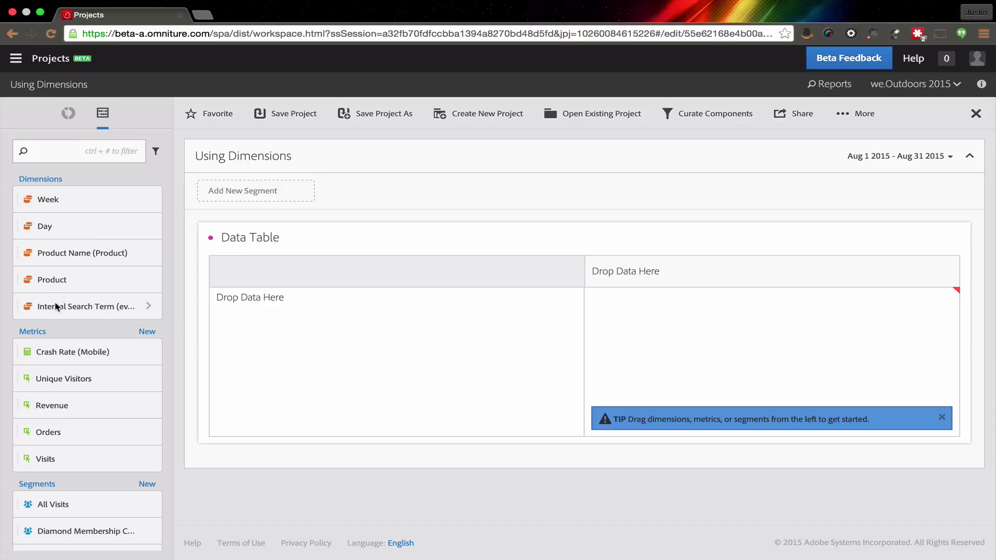
left_click_drag(57, 307, 272, 312)
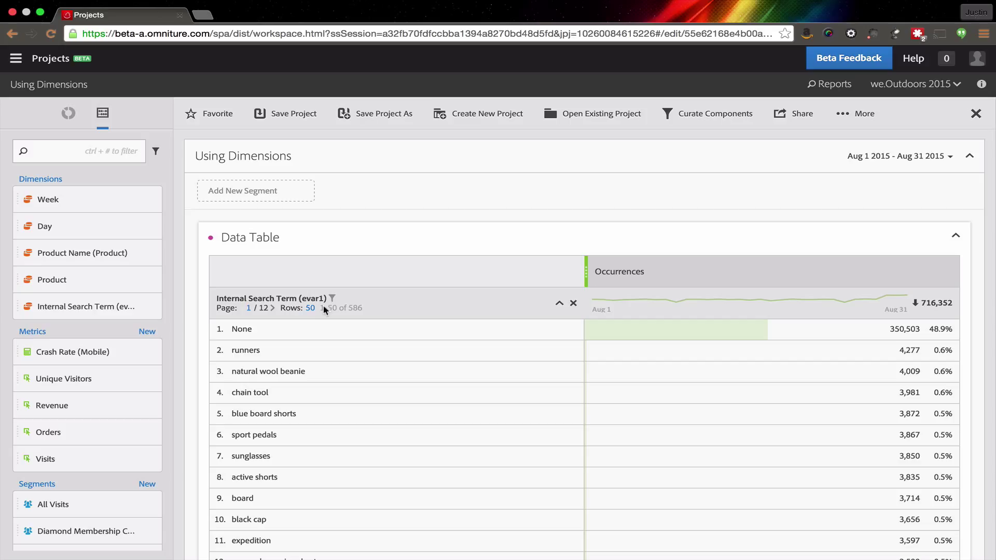
Step: Apply a 'hiking' search filter to the Internal Search Term rows, leaving three terms
left_click(332, 299)
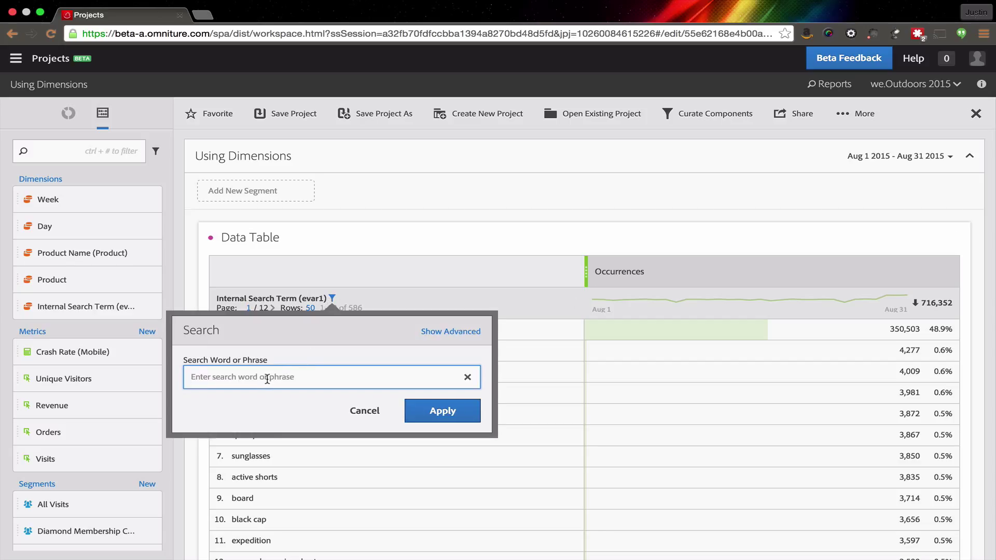
type("h")
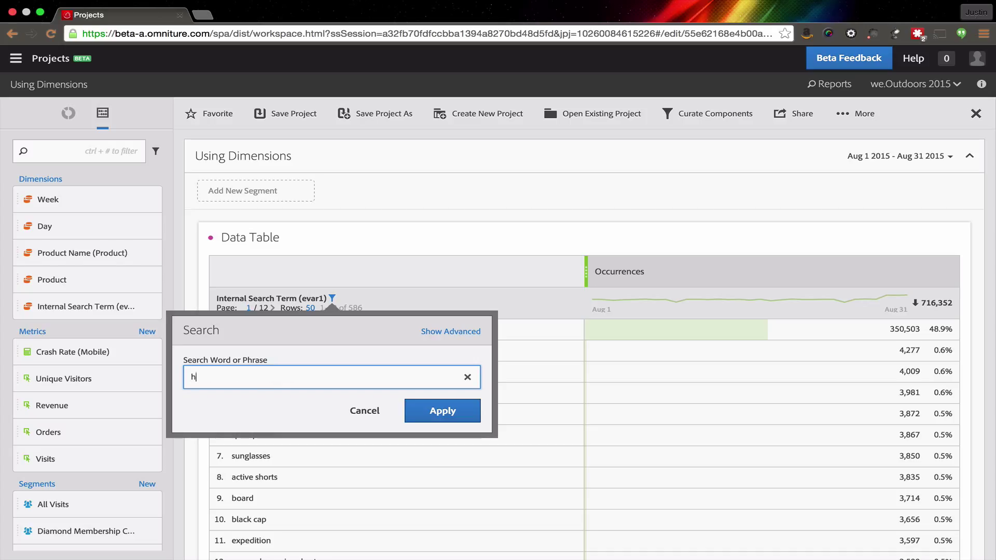
type("iking")
left_click(443, 421)
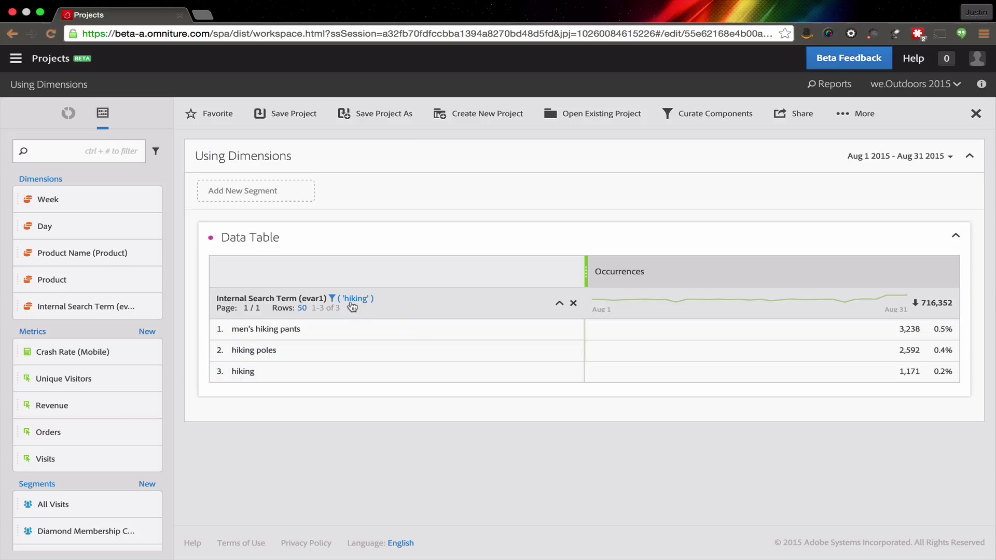
Step: Add a second, empty data table to the canvas
left_click(68, 114)
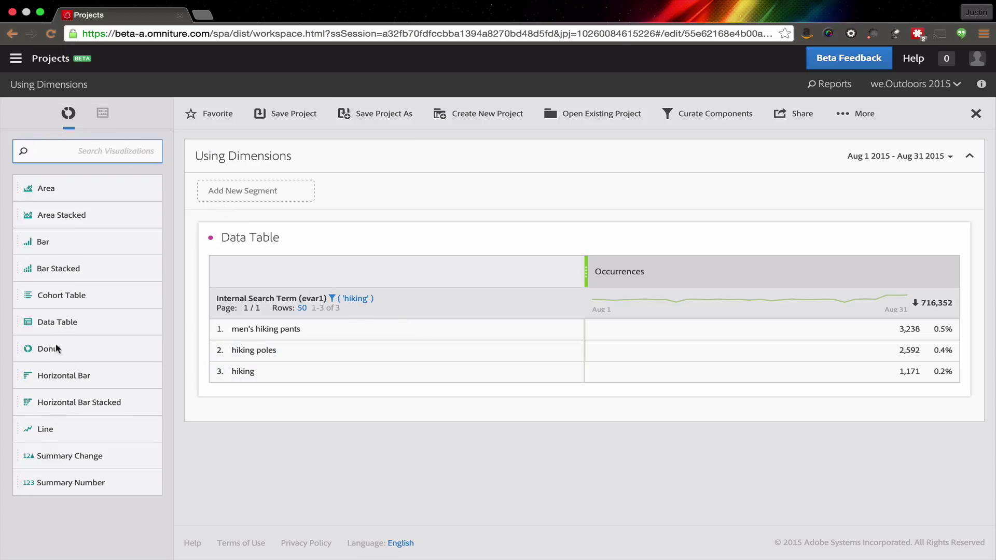
left_click_drag(58, 317, 375, 316)
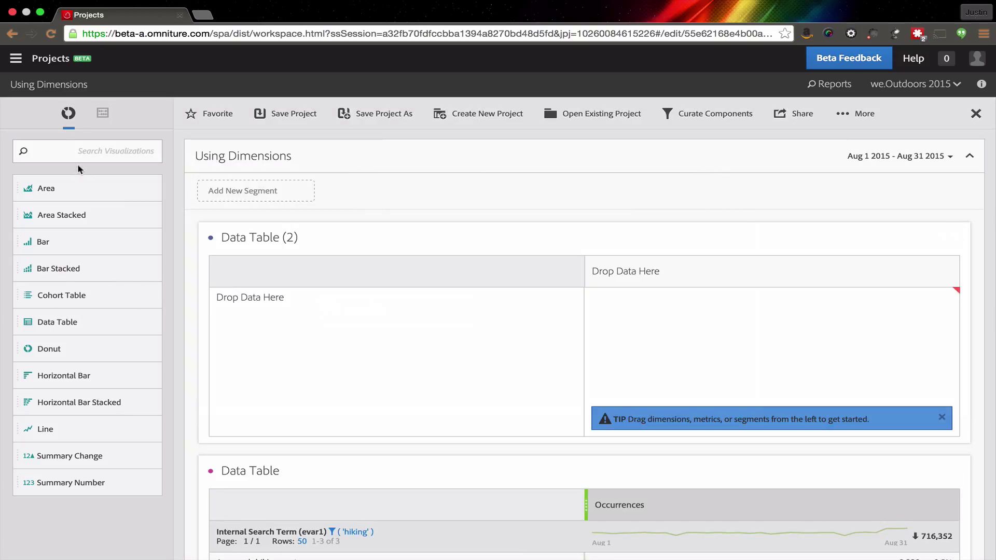
left_click(104, 121)
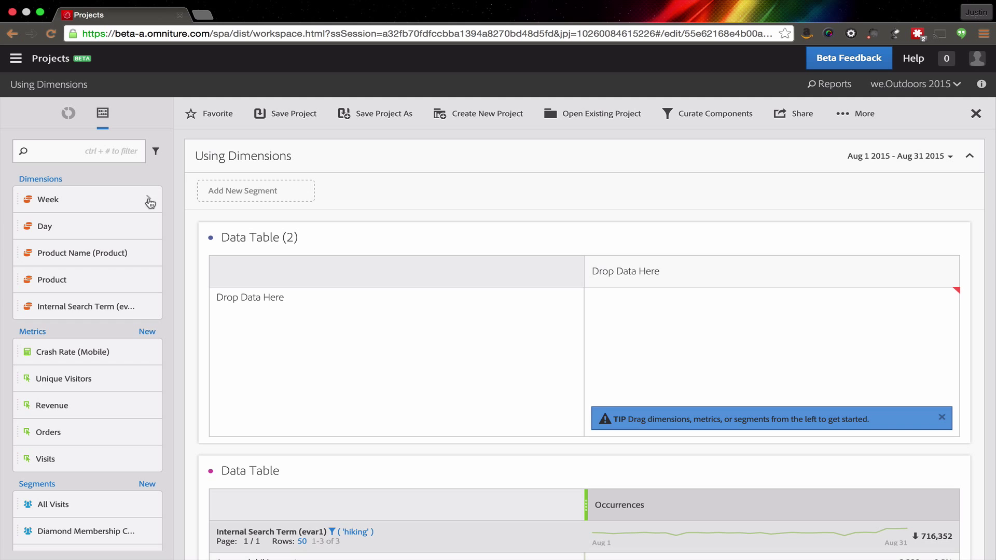
Step: Search Internal Search Term values for 'hiking' and put hiking and hiking poles into Data Table (2)
left_click(150, 309)
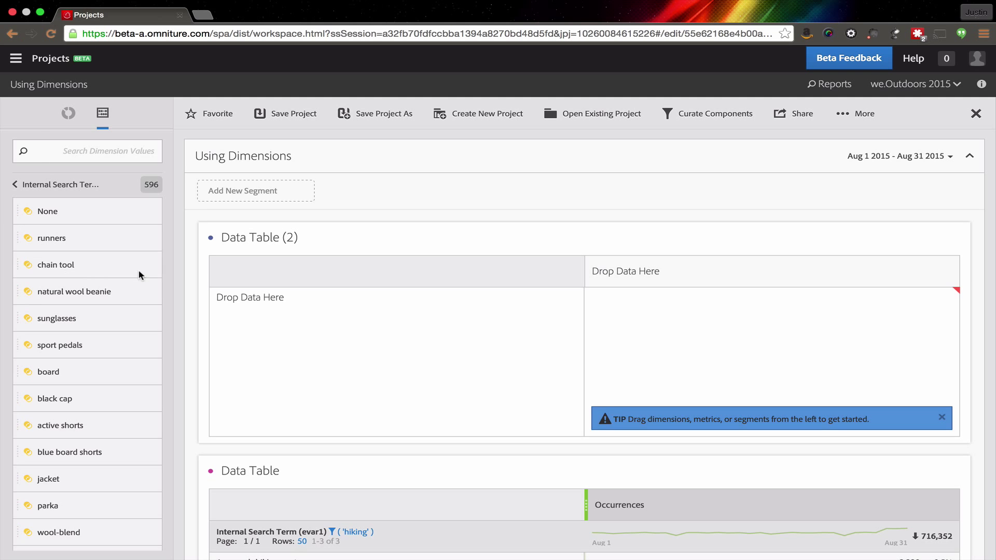
left_click(69, 154)
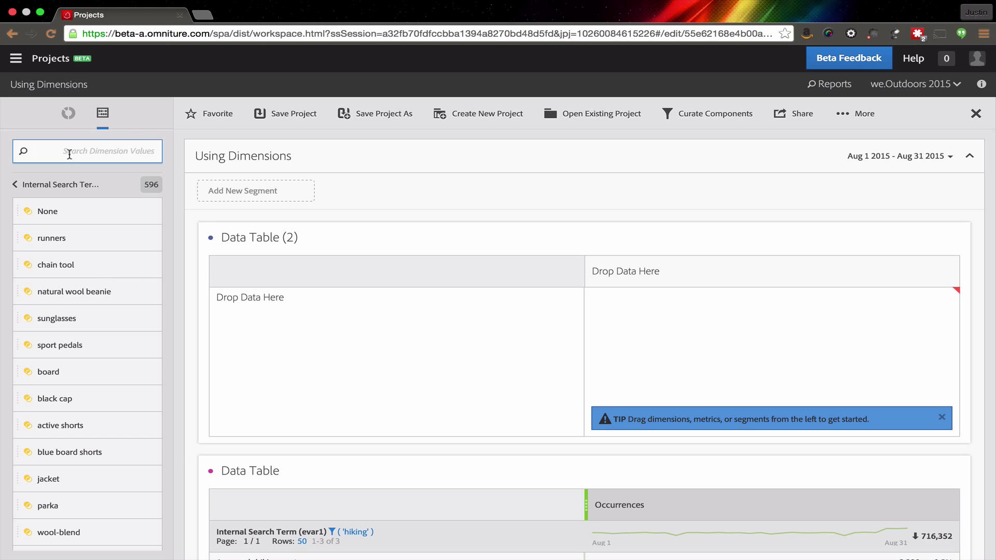
type("hiking")
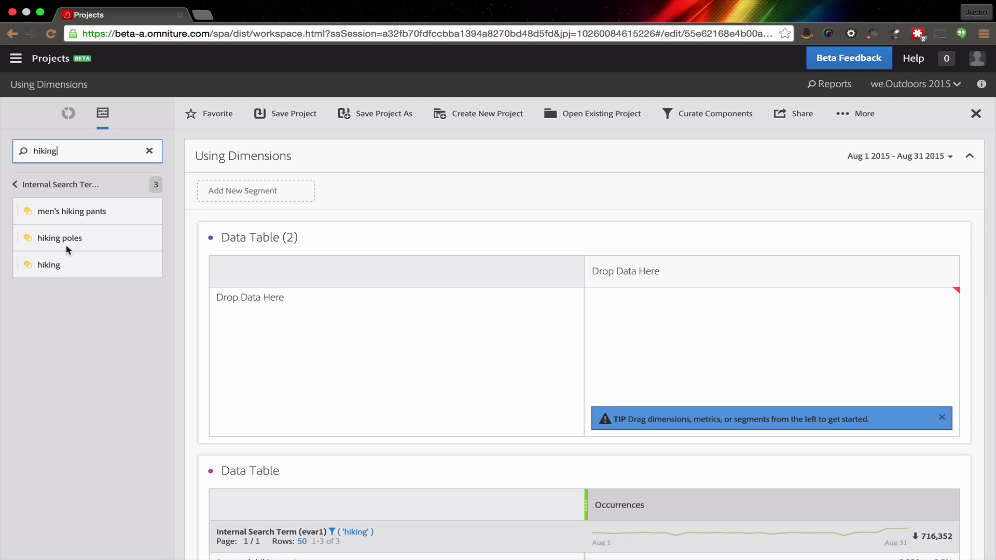
left_click_drag(47, 265, 304, 297)
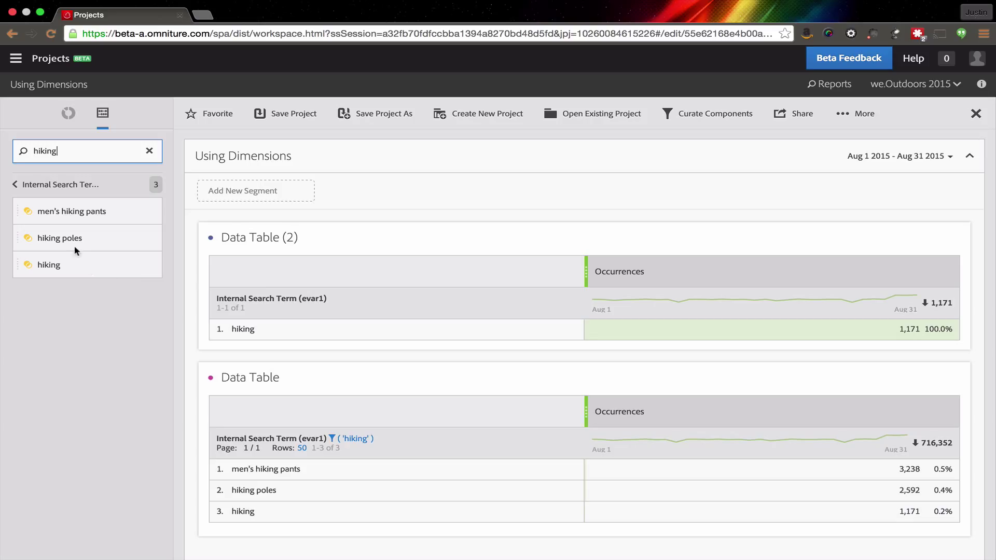
left_click_drag(71, 240, 300, 304)
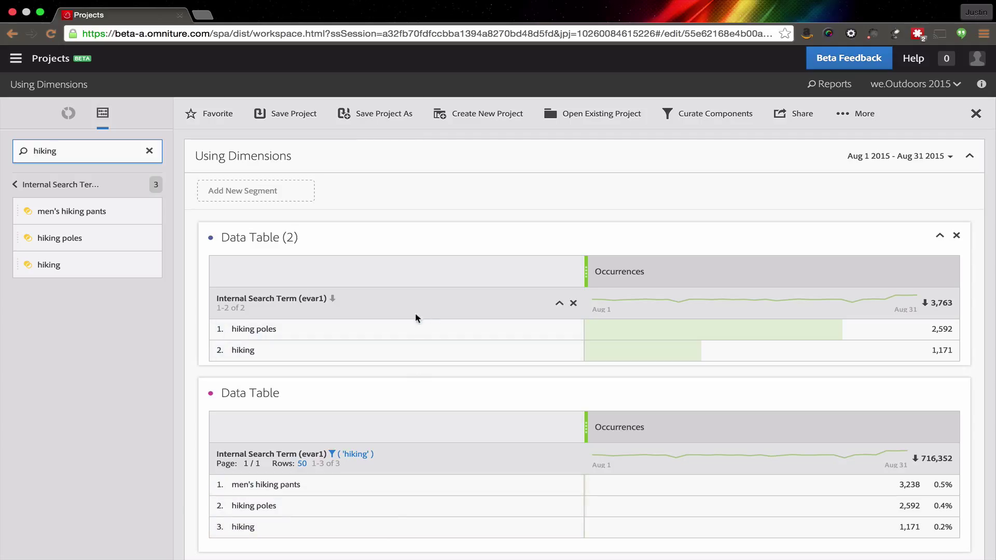
Step: Browse the Product and Product Name dimension values, then return to the visualizations list
left_click(40, 189)
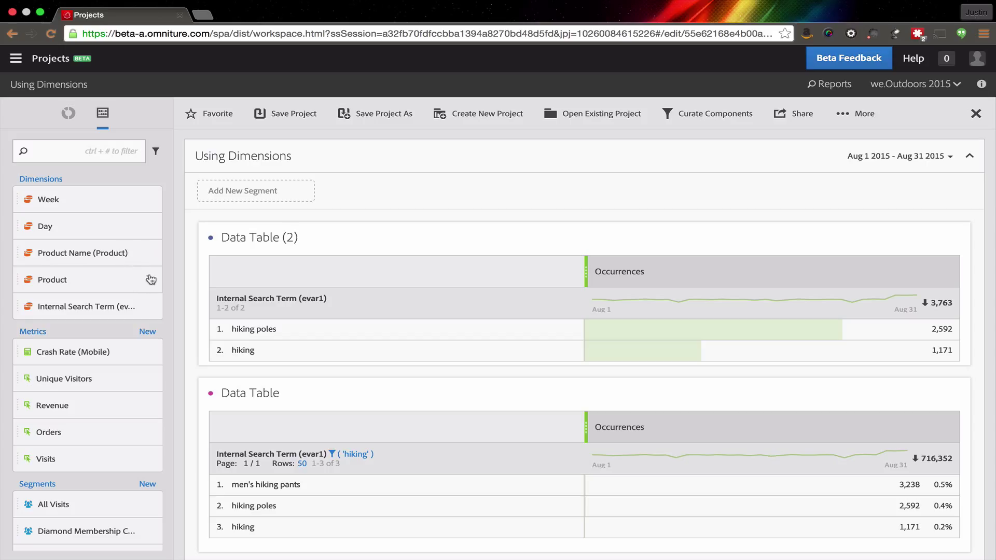
left_click(151, 279)
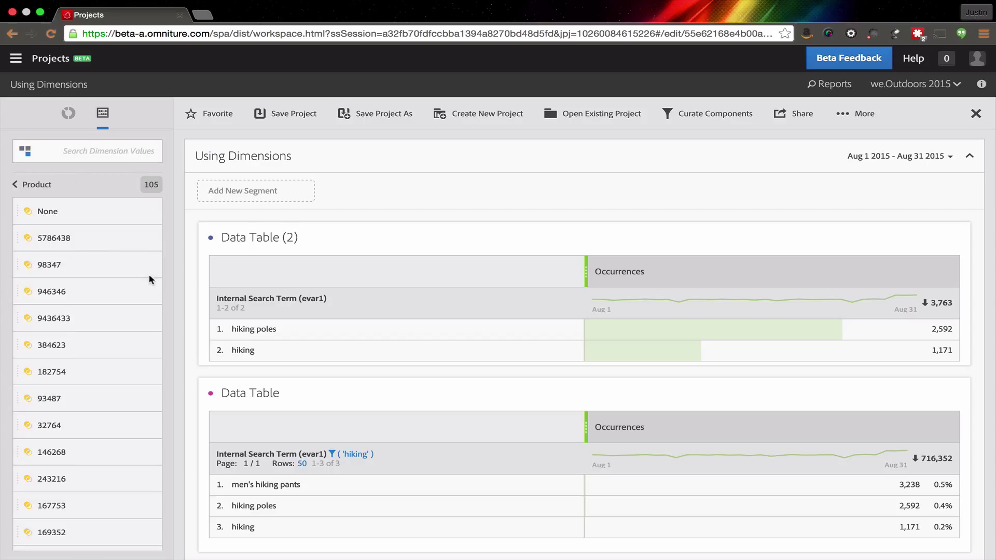
left_click(38, 185)
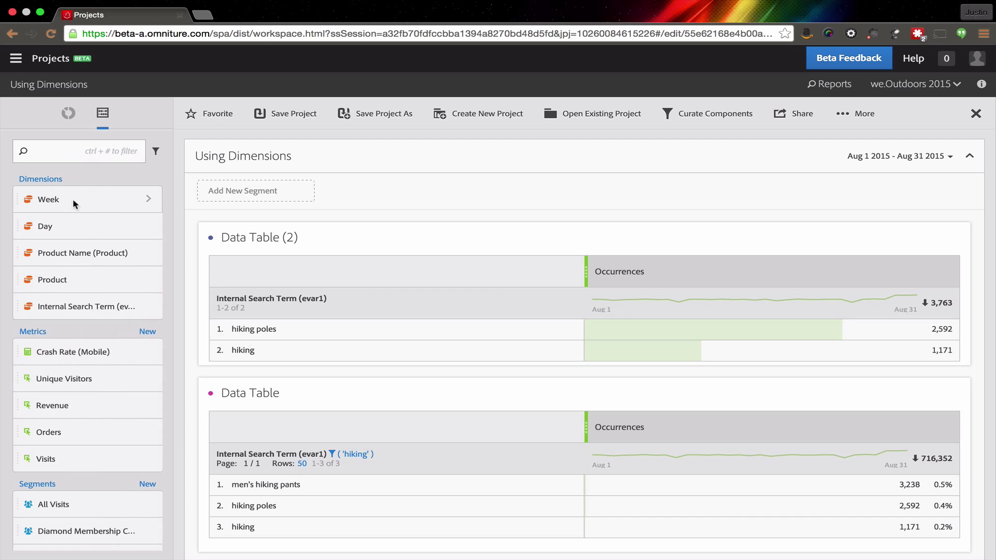
left_click(150, 254)
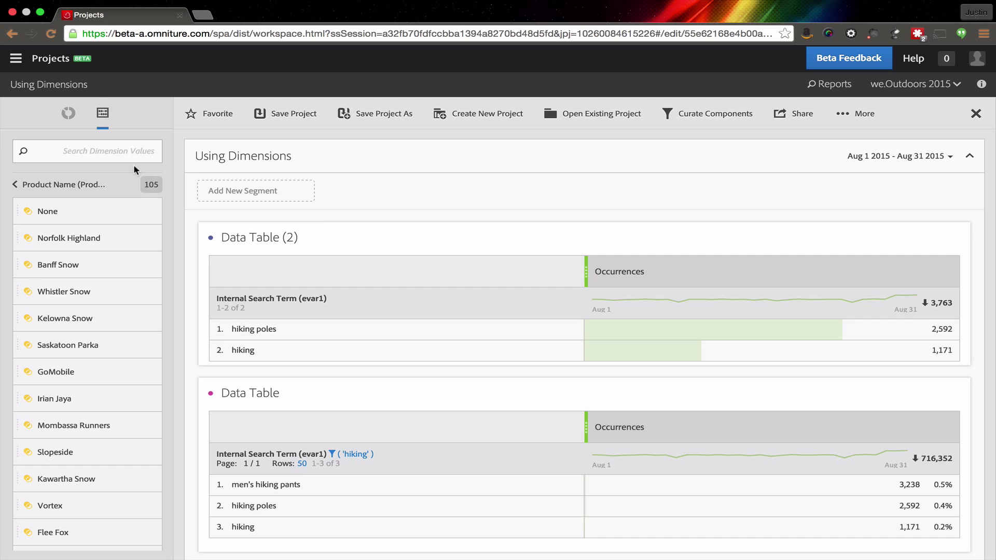
left_click(23, 184)
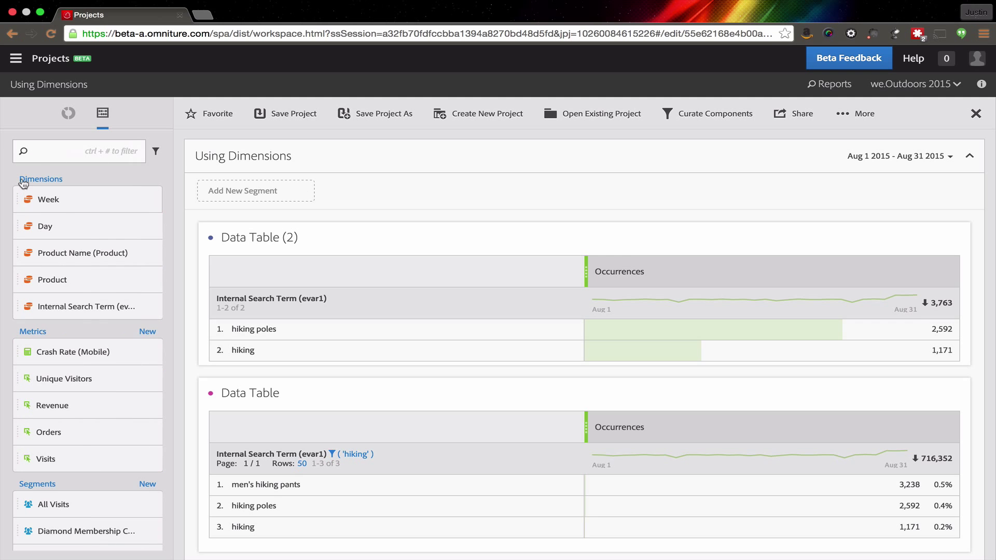
left_click(68, 112)
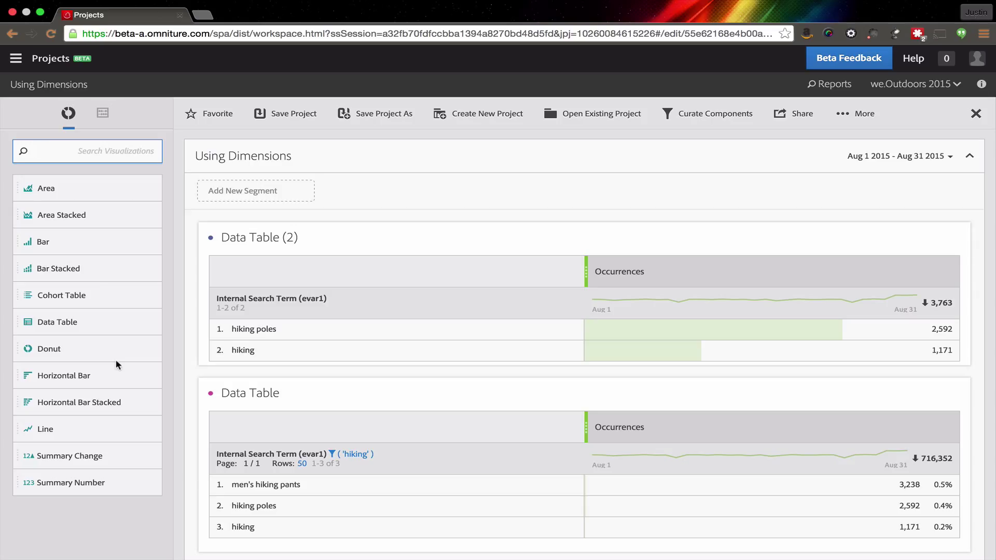
Step: Add a third data table above Data Table (2) with Day as its rows
left_click_drag(73, 322, 387, 313)
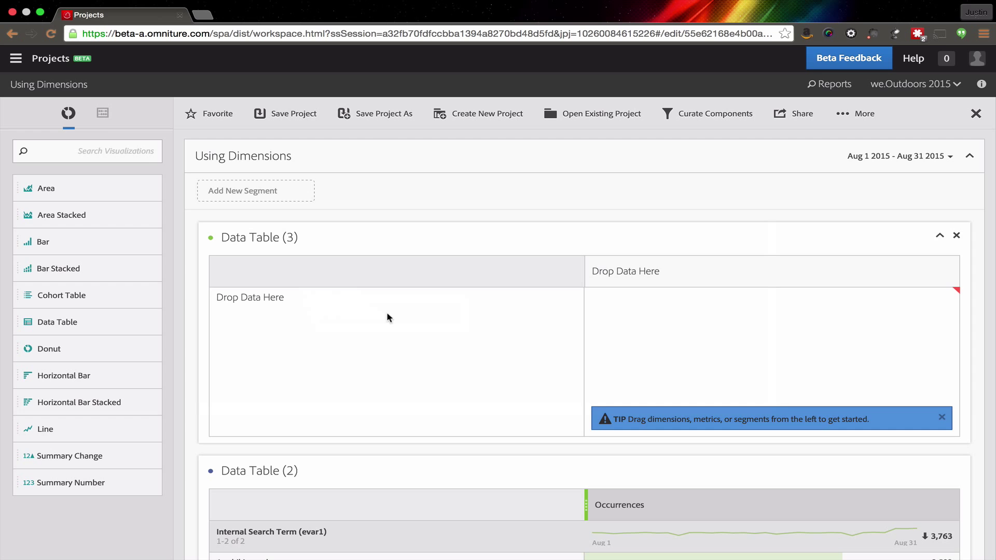
left_click(103, 115)
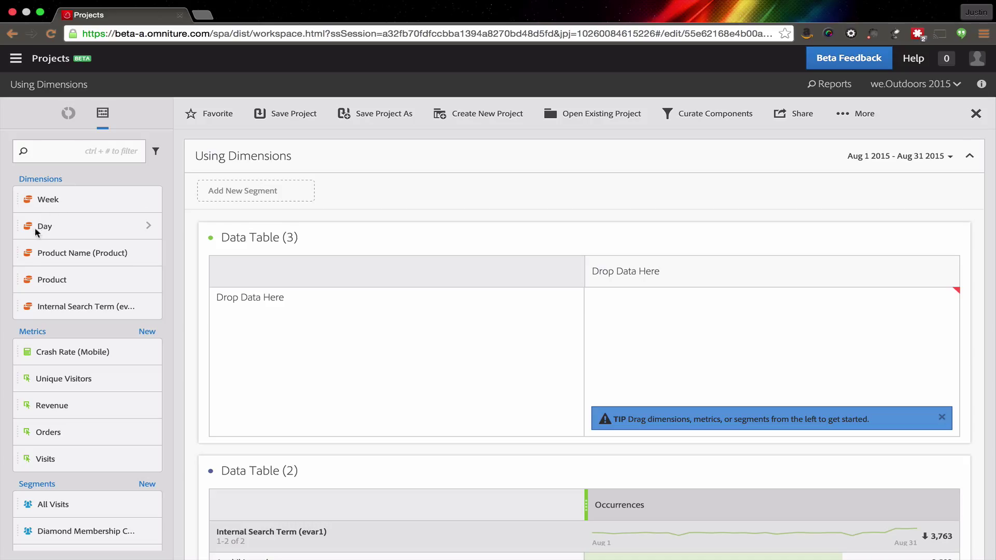
left_click_drag(35, 226, 263, 319)
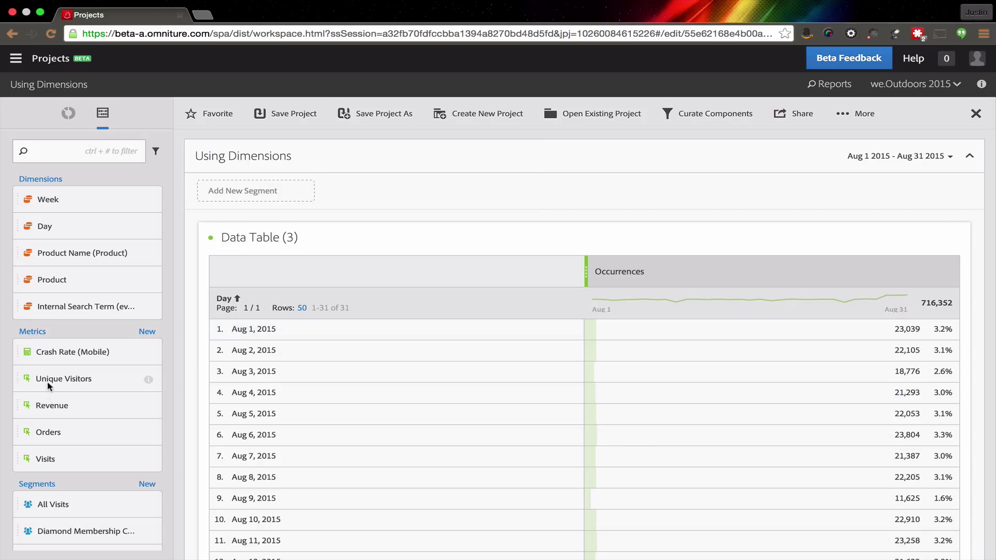
Step: Replace Occurrences with Unique Visitors and break it down by Product Name
left_click_drag(48, 383, 670, 275)
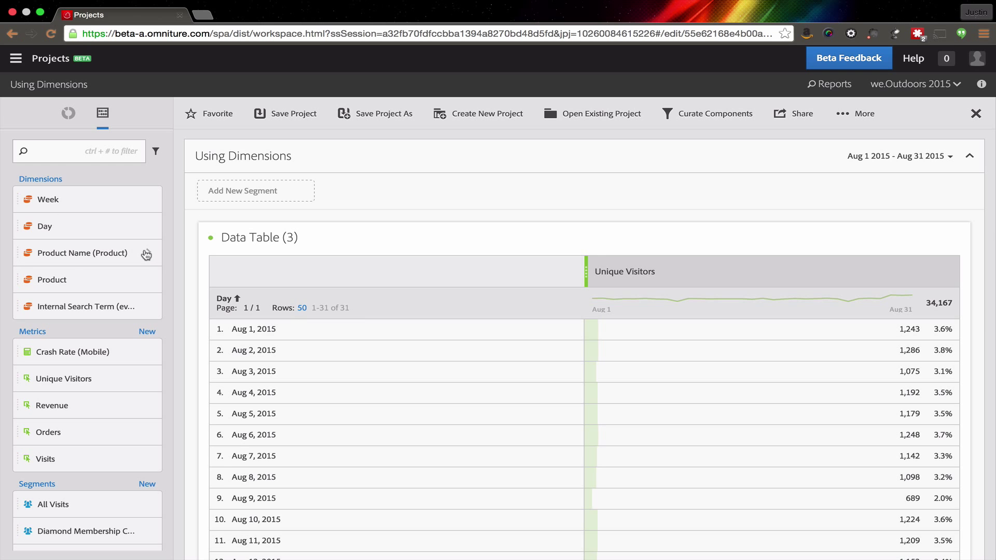
left_click_drag(52, 254, 660, 265)
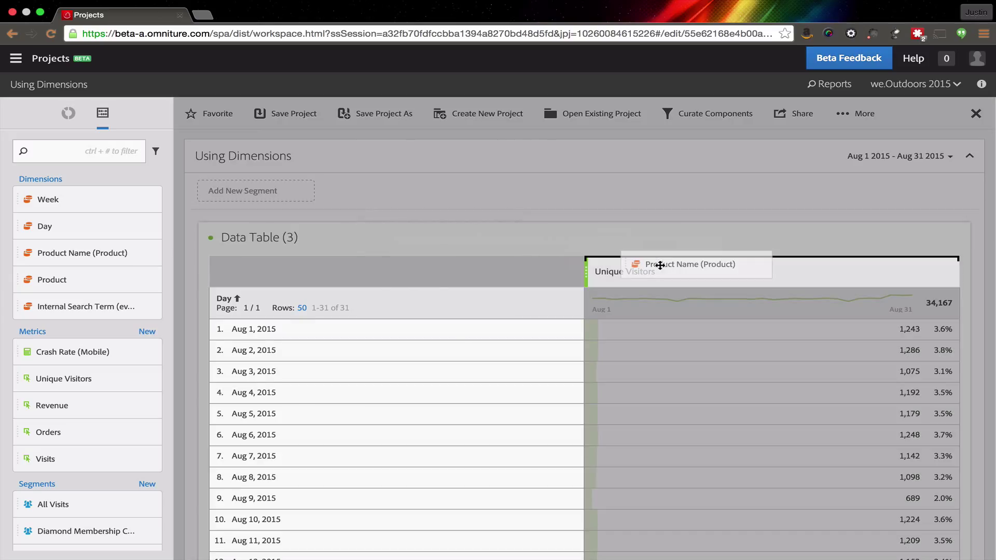
left_click_drag(660, 265, 661, 267)
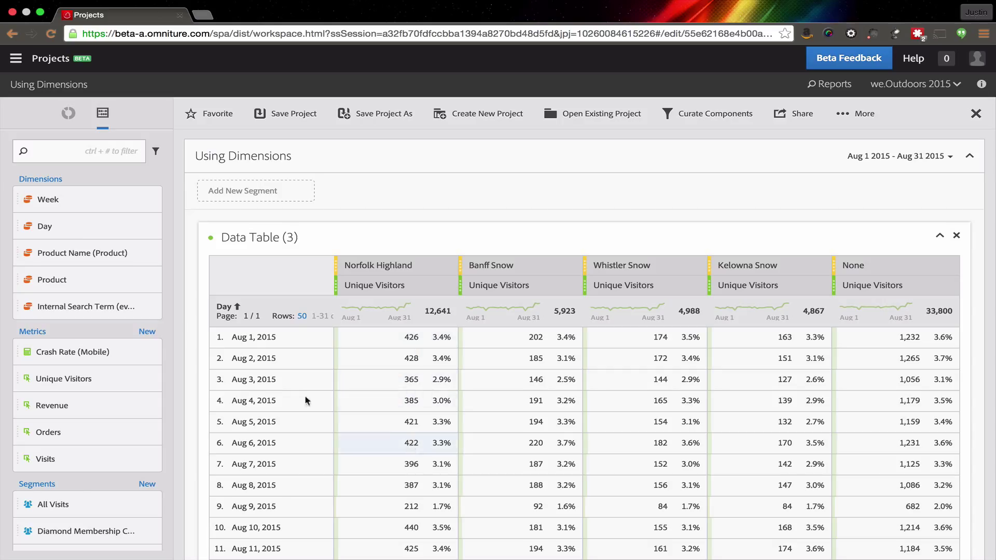
Step: Add a line chart above the Day table and check its data source
left_click(66, 115)
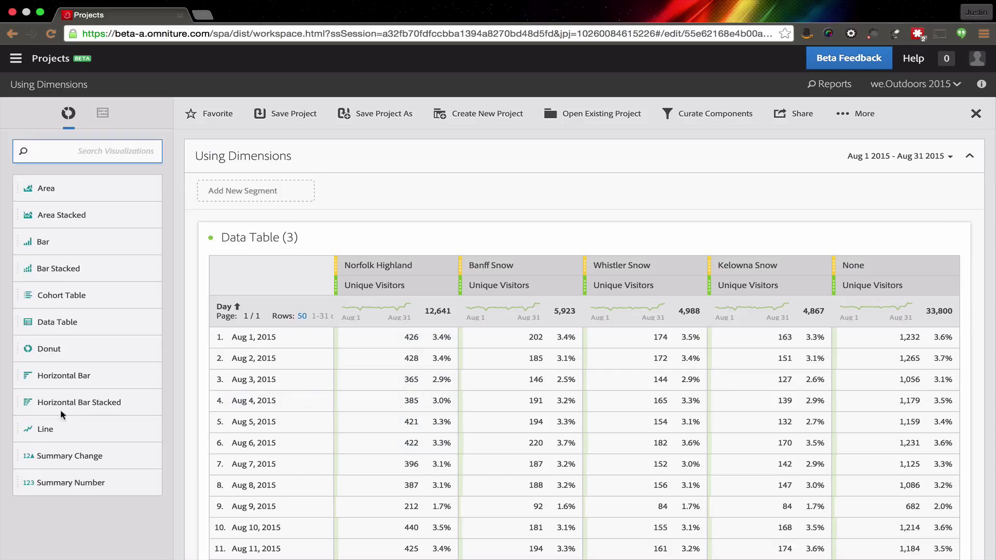
left_click_drag(51, 430, 257, 245)
left_click(212, 237)
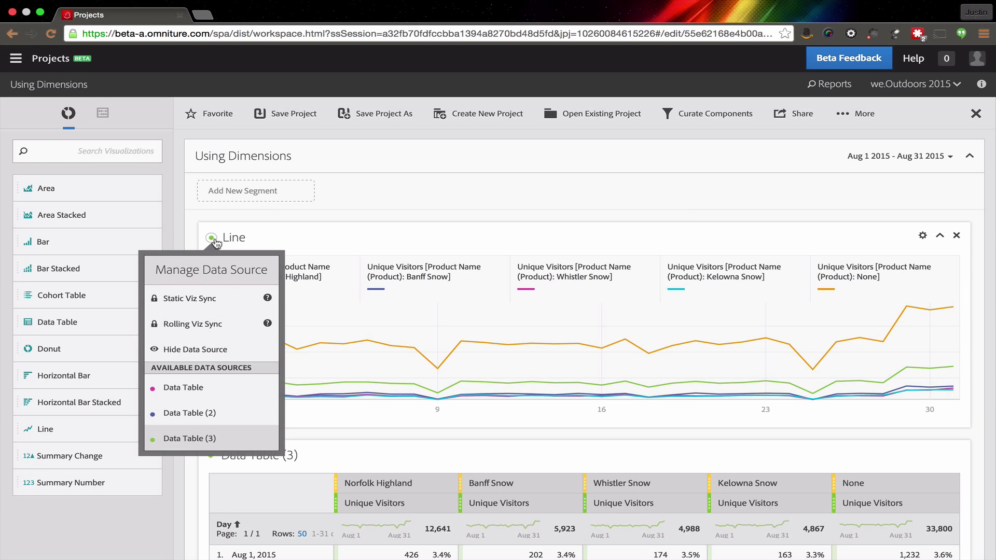
left_click(195, 229)
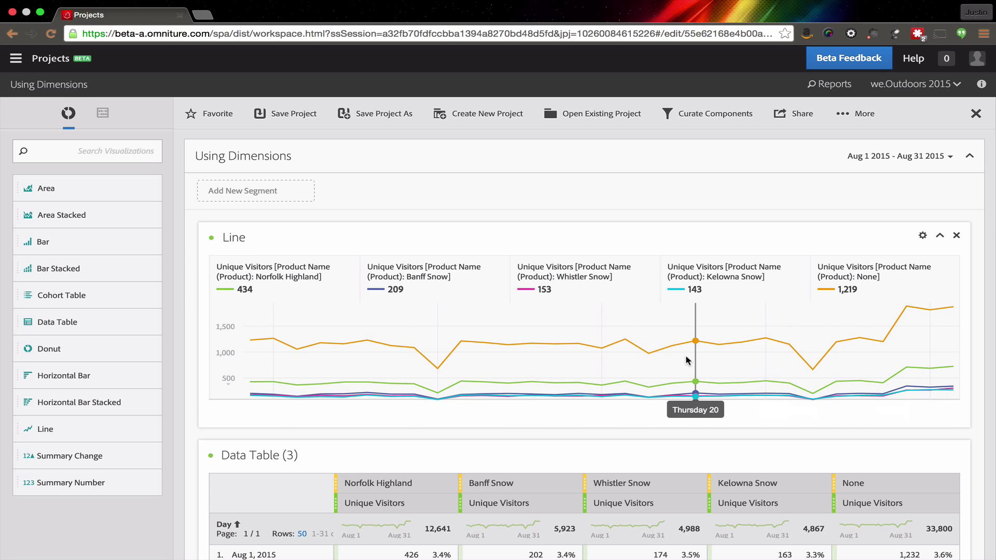
Step: Add an overall Unique Visitors column and a Slopeside product column to the table
left_click(103, 114)
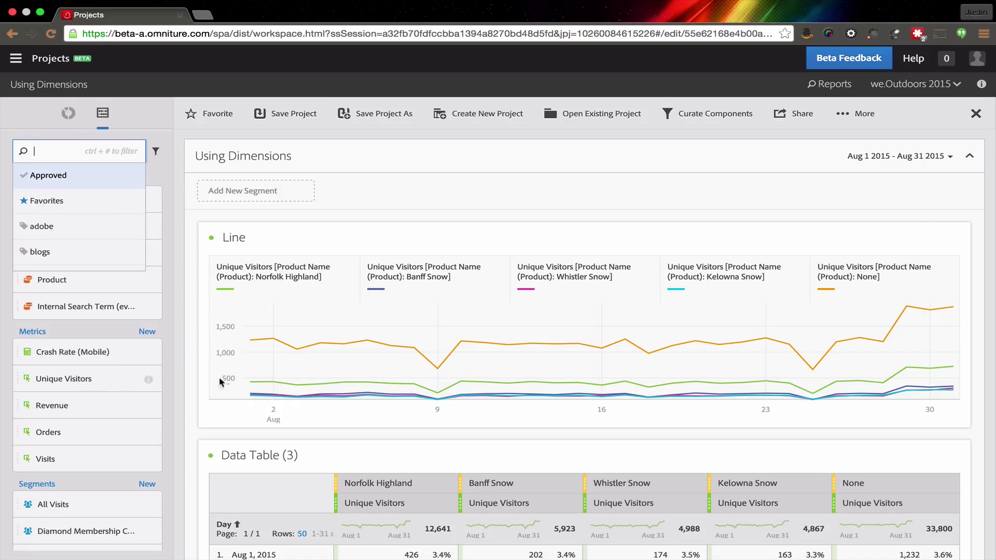
left_click_drag(77, 378, 335, 489)
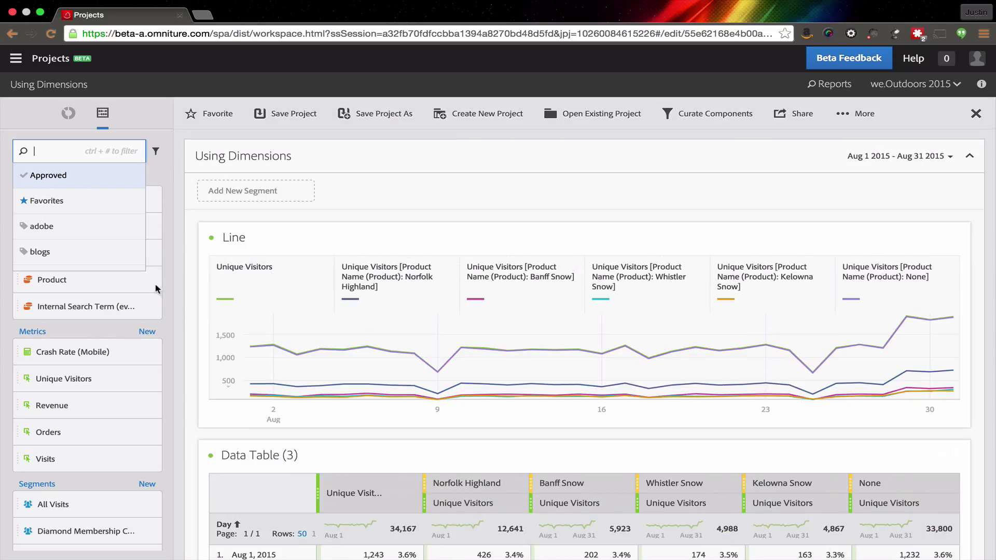
left_click(150, 253)
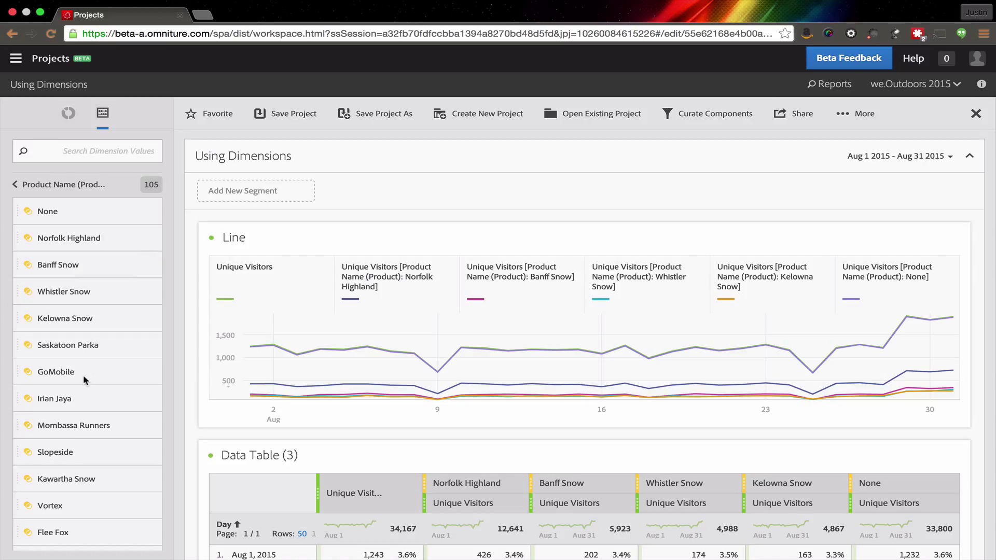
left_click_drag(51, 457, 376, 482)
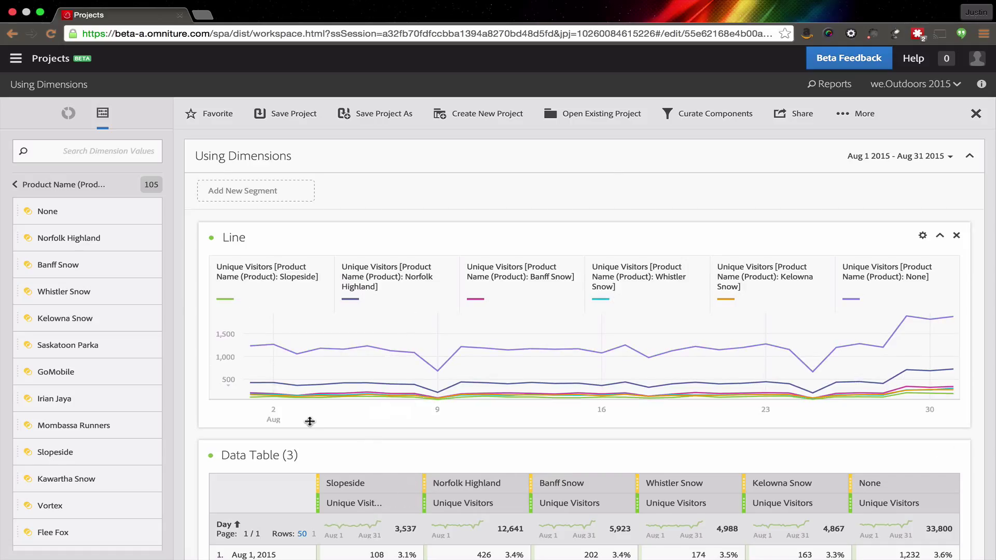
scroll(310, 421, "down", 5)
scroll(310, 420, "up", 5)
Step: Add a new empty data table at the top of the project
left_click(14, 185)
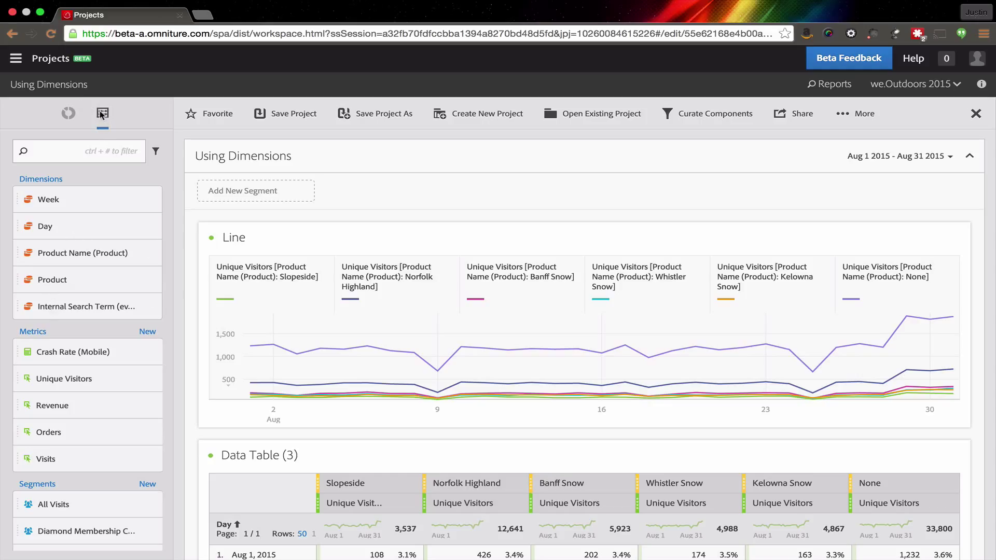
left_click(69, 114)
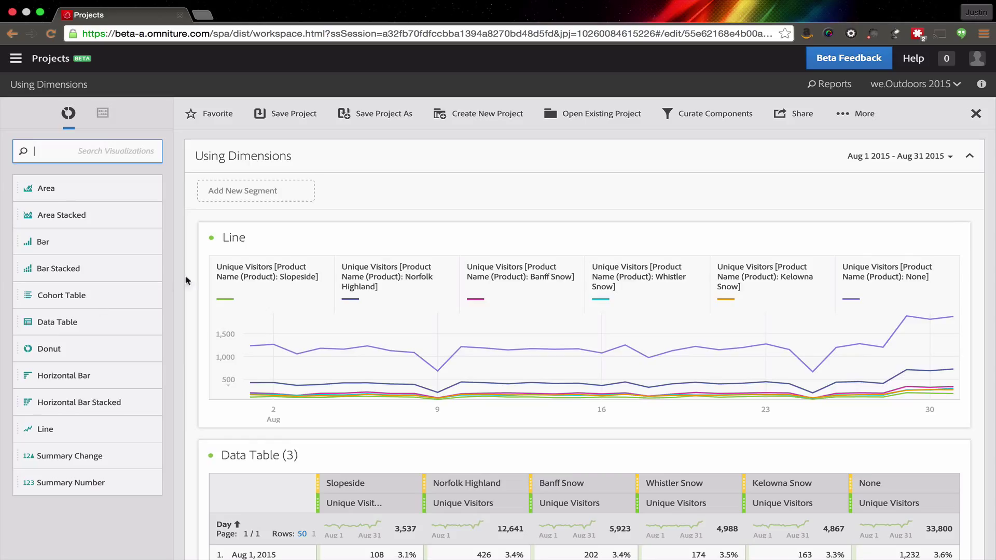
left_click_drag(48, 322, 340, 318)
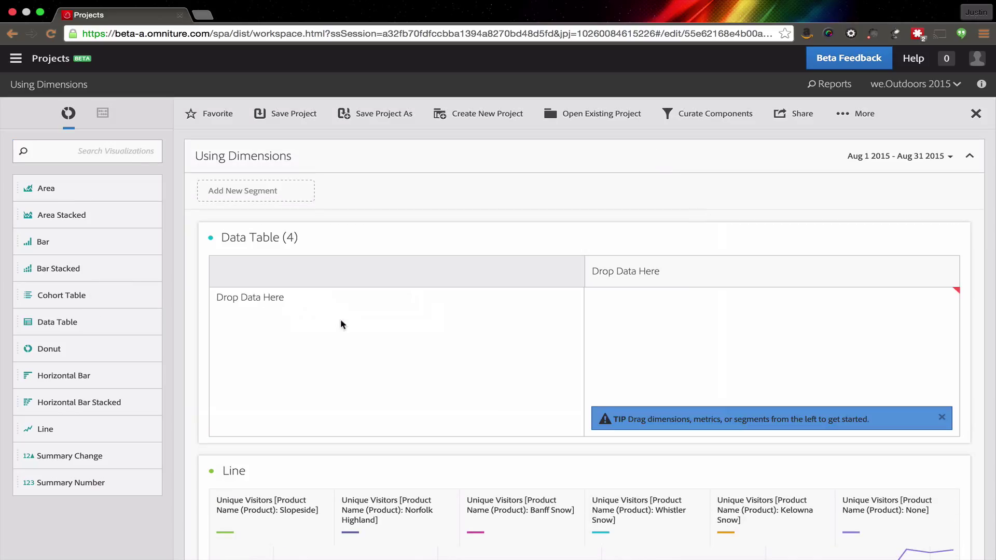
Step: Fill Data Table (4) with Product Name rows measured by Unique Visitors, removing Occurrences
left_click(102, 113)
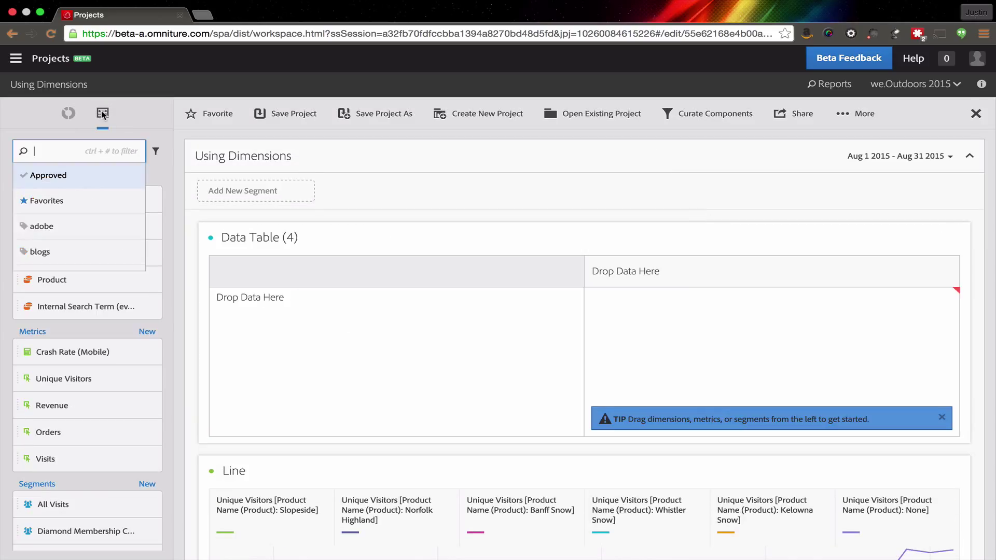
left_click(171, 248)
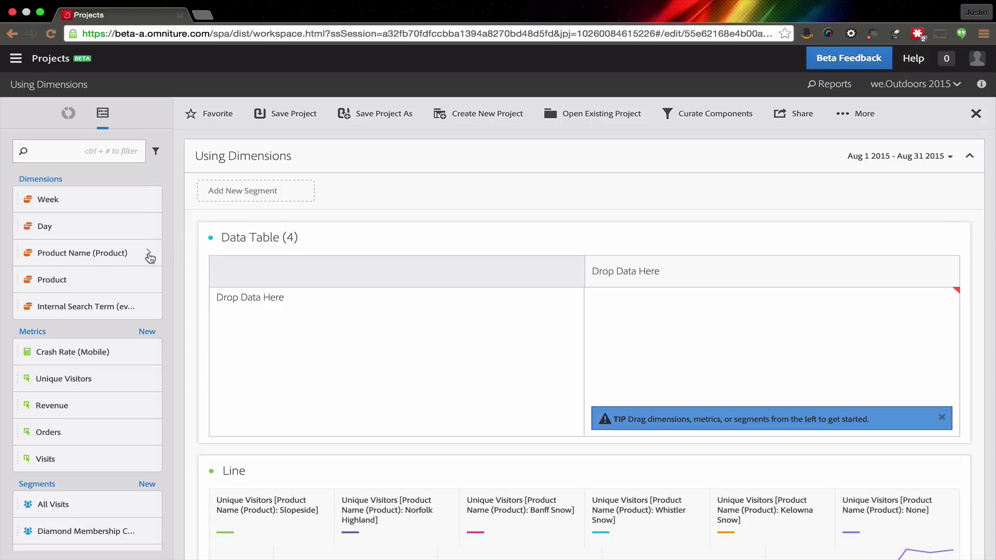
left_click_drag(300, 325, 291, 327)
left_click_drag(52, 387, 667, 282)
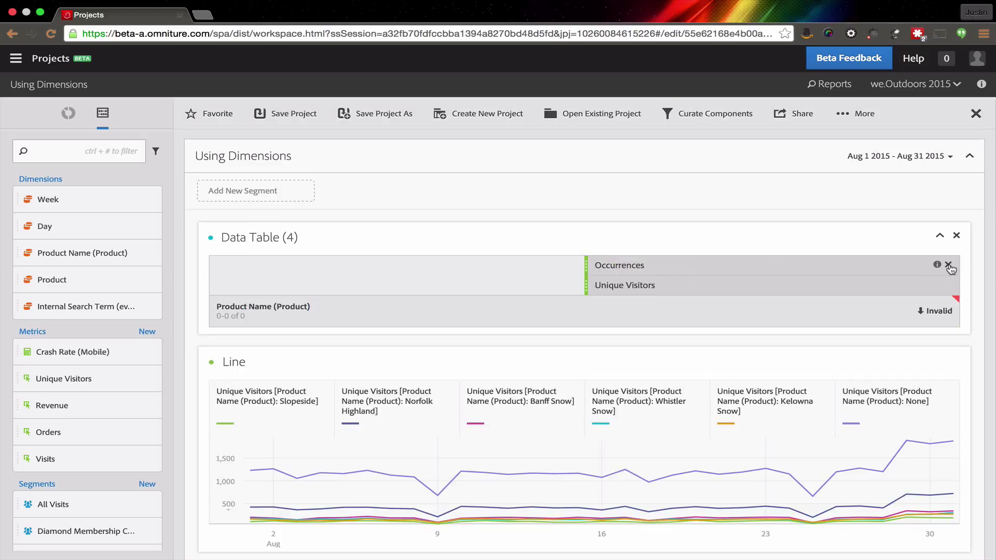
left_click(948, 265)
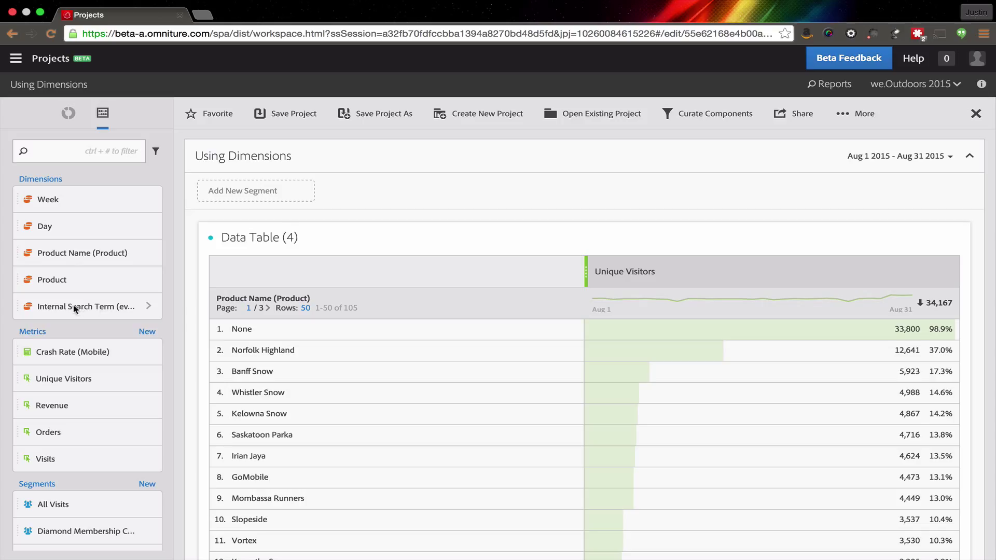
Step: Split Data Table (4)'s Unique Visitors into search-term columns like runners and chain tool, and review them
left_click_drag(393, 284, 638, 264)
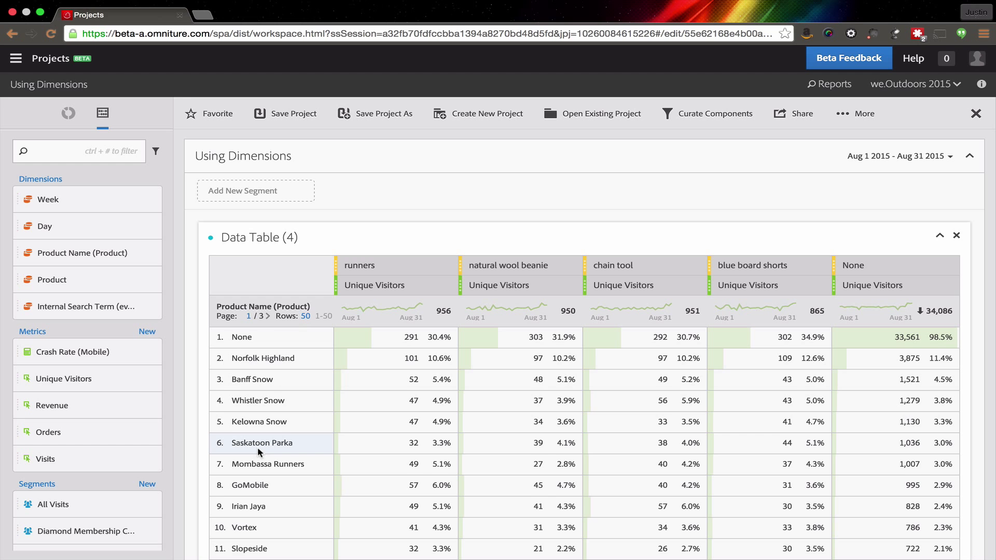
scroll(689, 384, "down", 1)
scroll(689, 384, "down", 3)
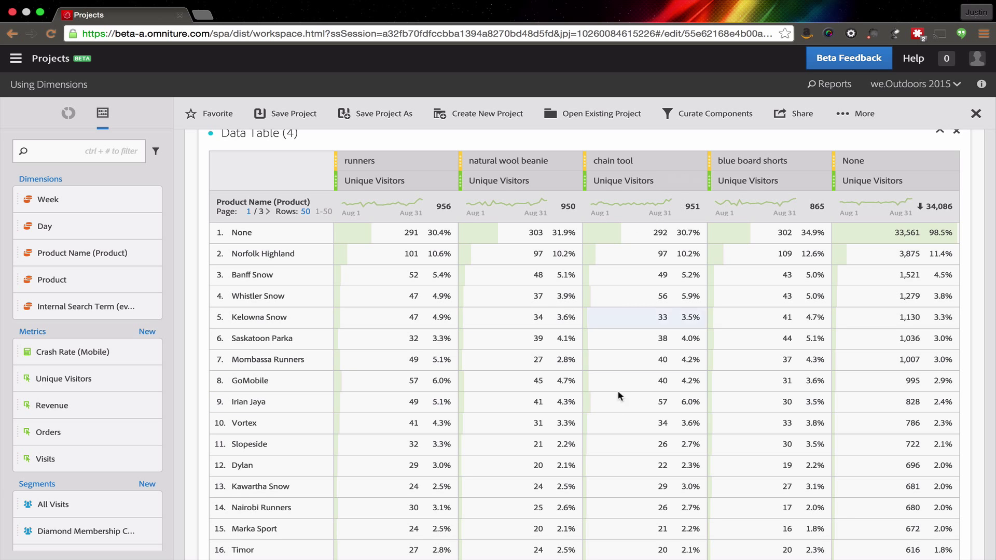
scroll(639, 380, "down", 2)
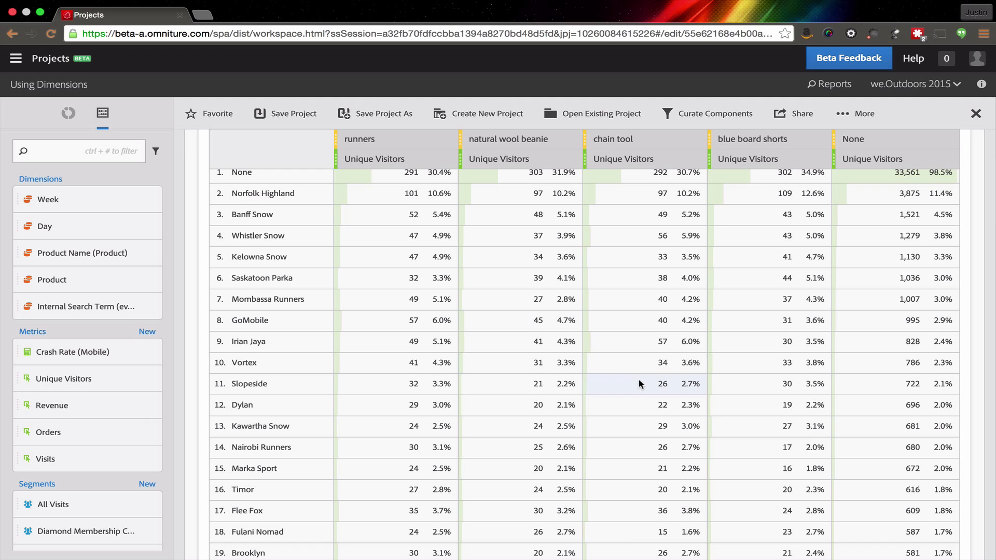
scroll(639, 384, "up", 5)
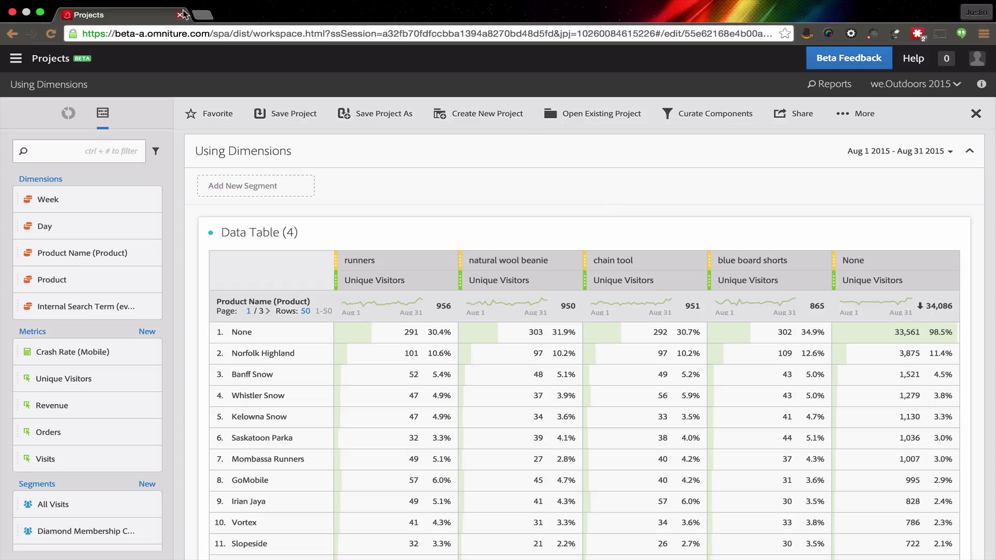
mouse_move(542, 4)
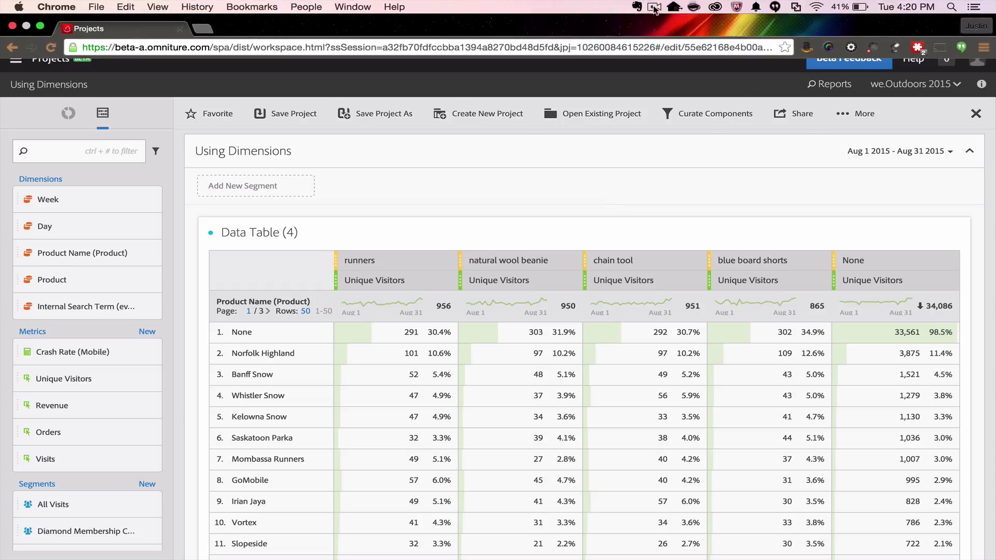